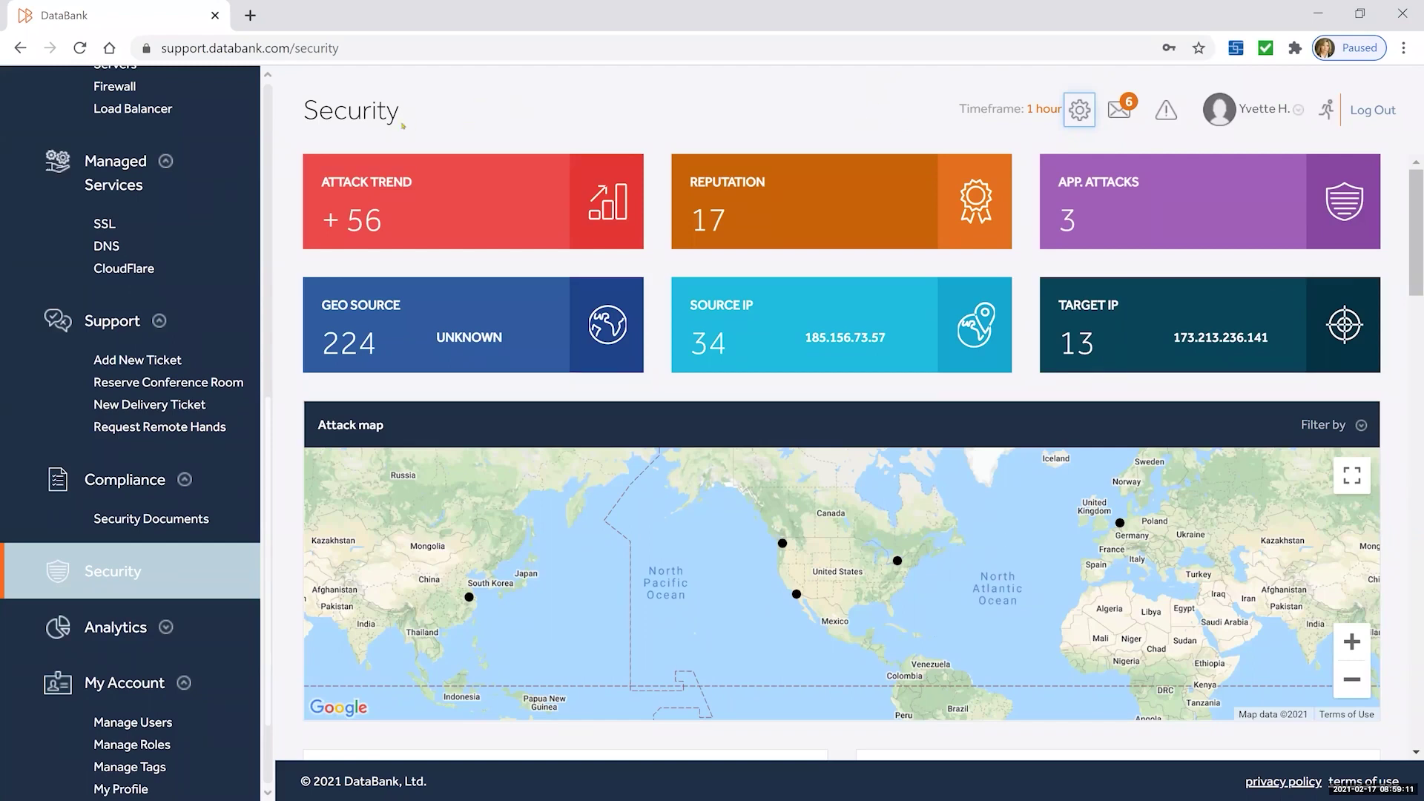
# - Select the Security page heading on the dashboard showing the 1-hour timeframe
pyautogui.doubleClick(359, 113)
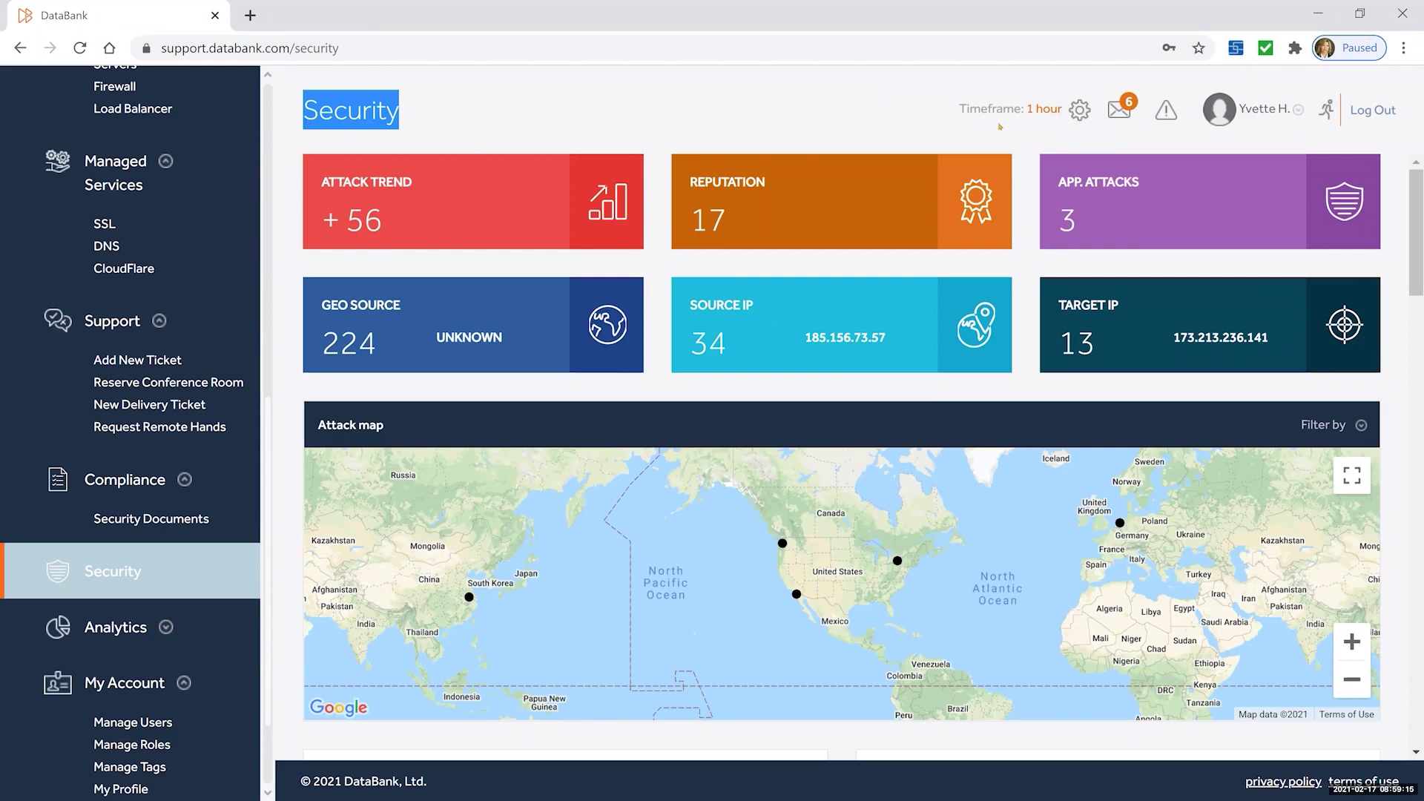
# - Switch the Security timeframe to 48 hours, then reopen and close the timeframe list to confirm it
pyautogui.click(1077, 111)
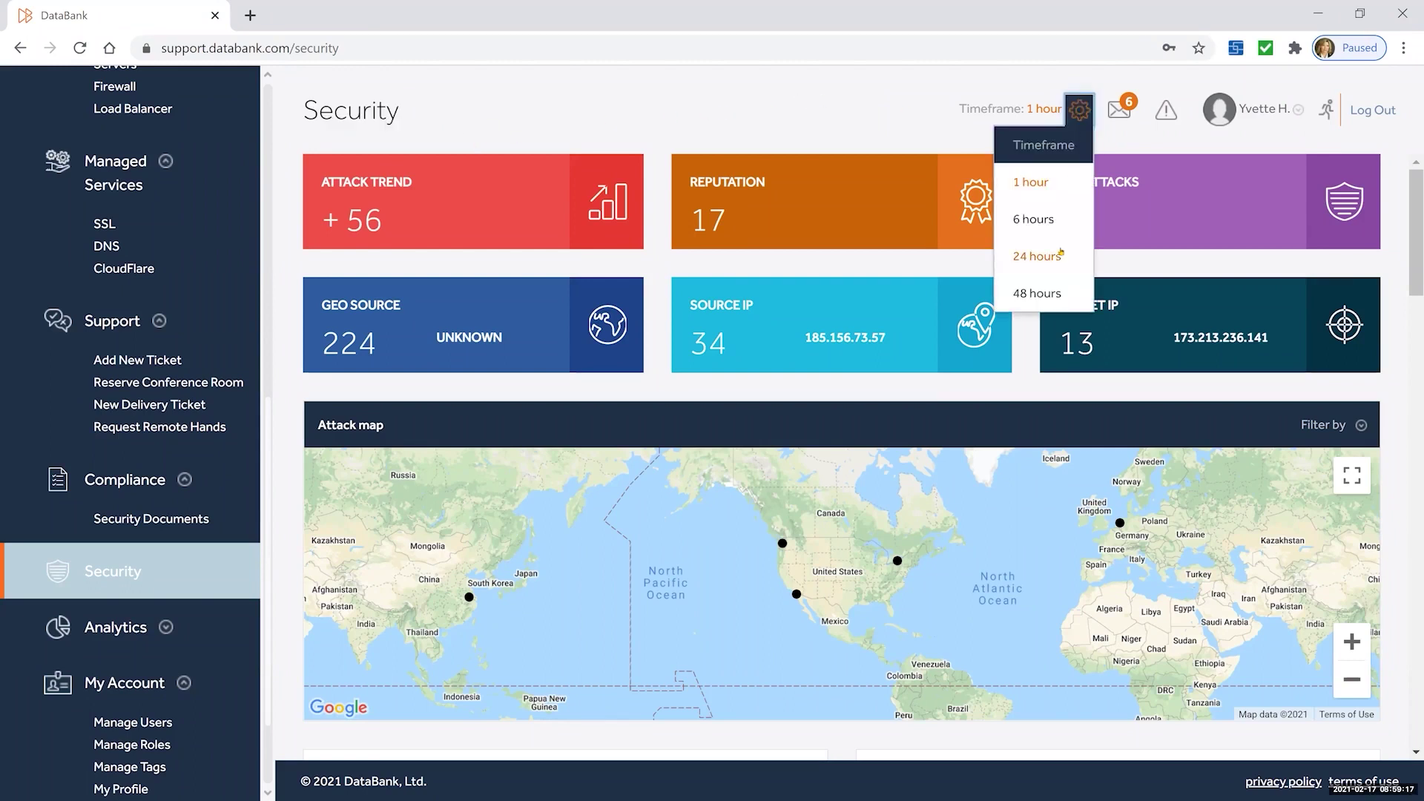
pyautogui.click(1047, 292)
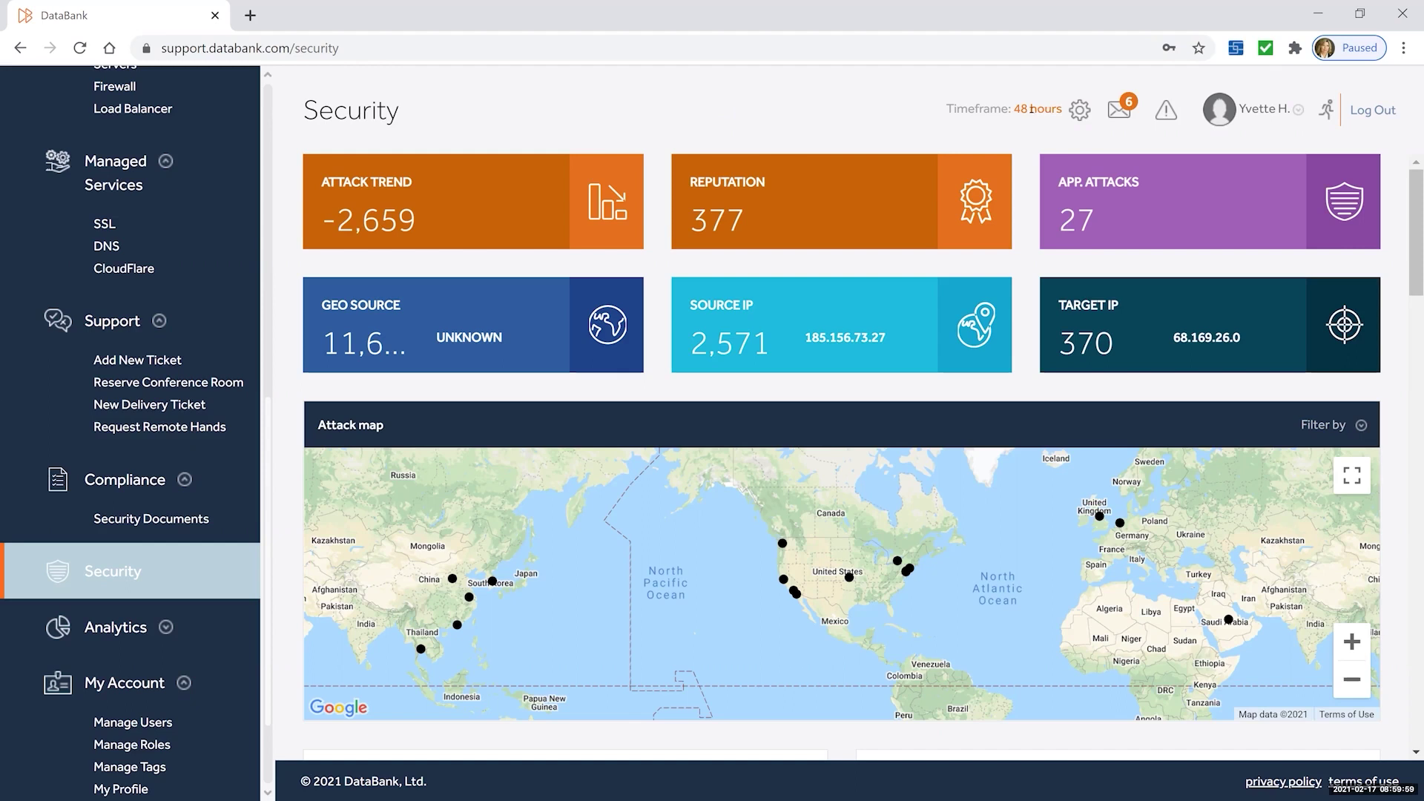
pyautogui.click(1079, 110)
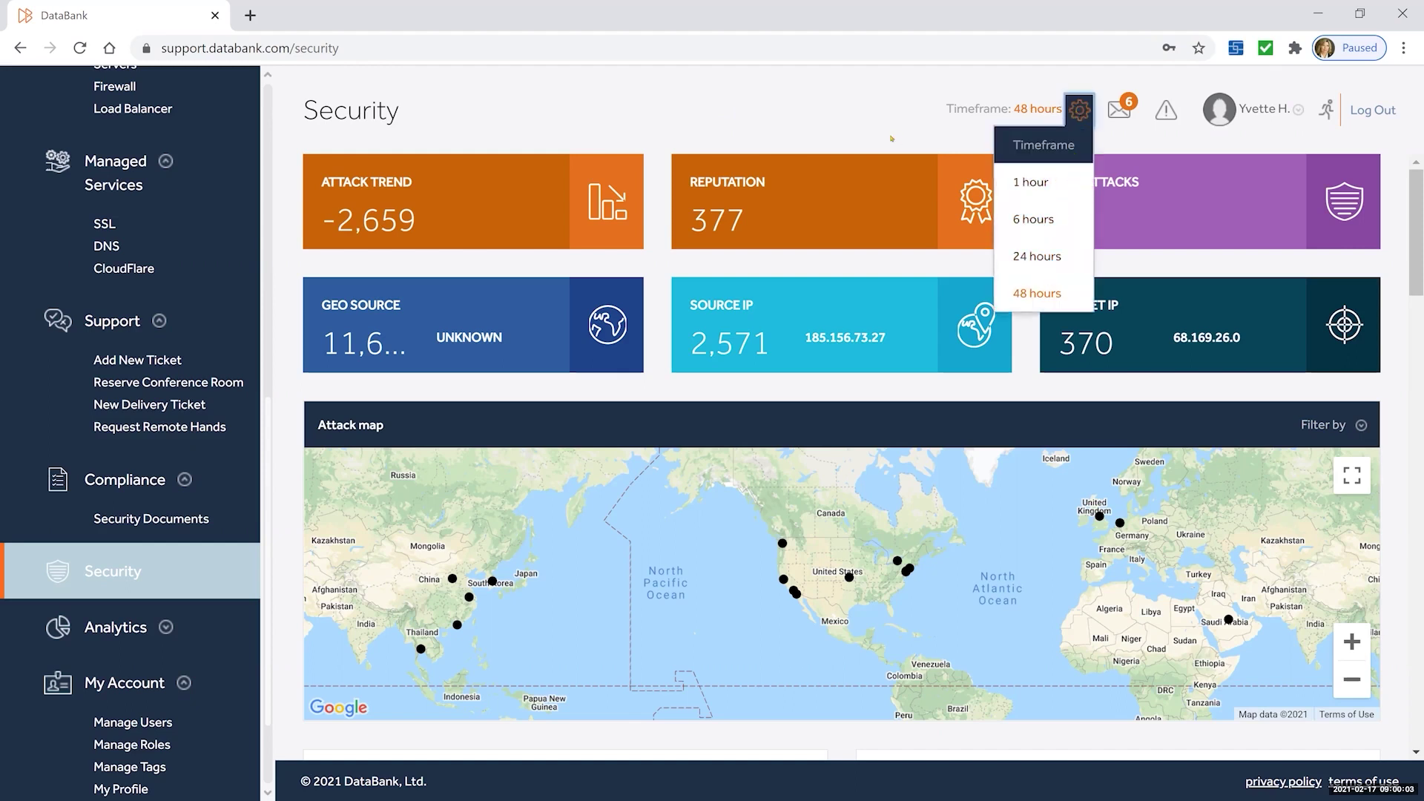
pyautogui.click(1080, 110)
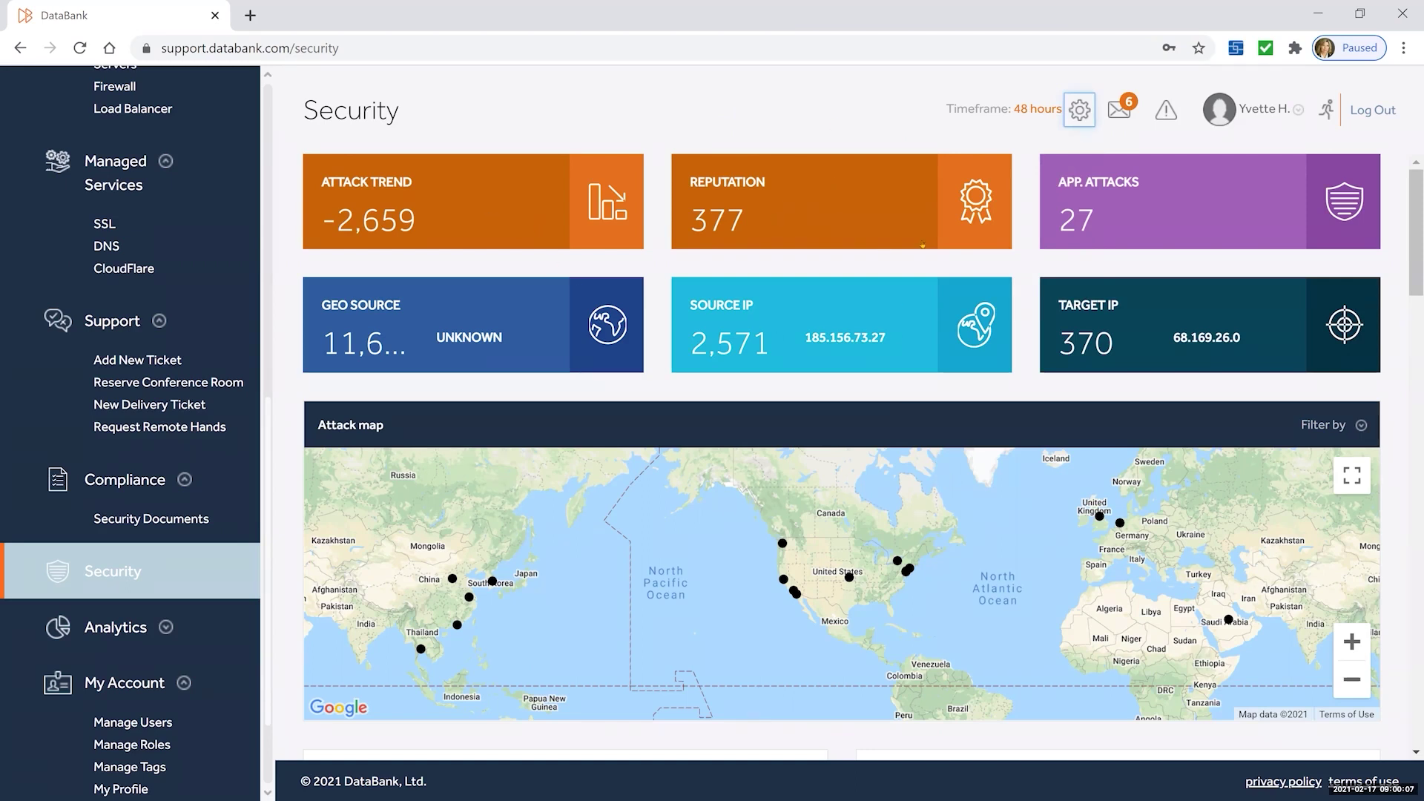
# - Zoom the attack map over the North Atlantic, then scroll down to the IPS/IDS attack trend table
pyautogui.scroll(-5, 923, 245)
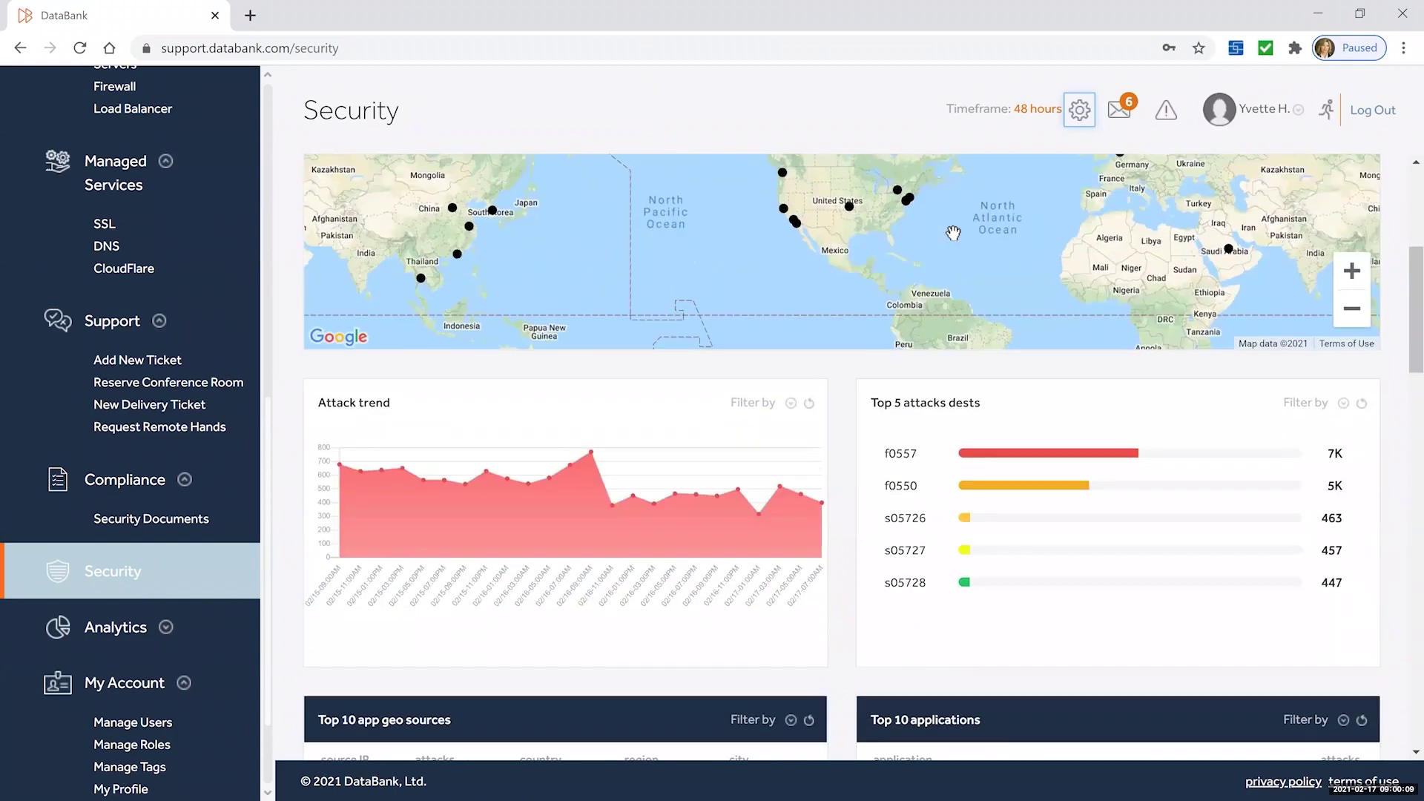
pyautogui.doubleClick(953, 232)
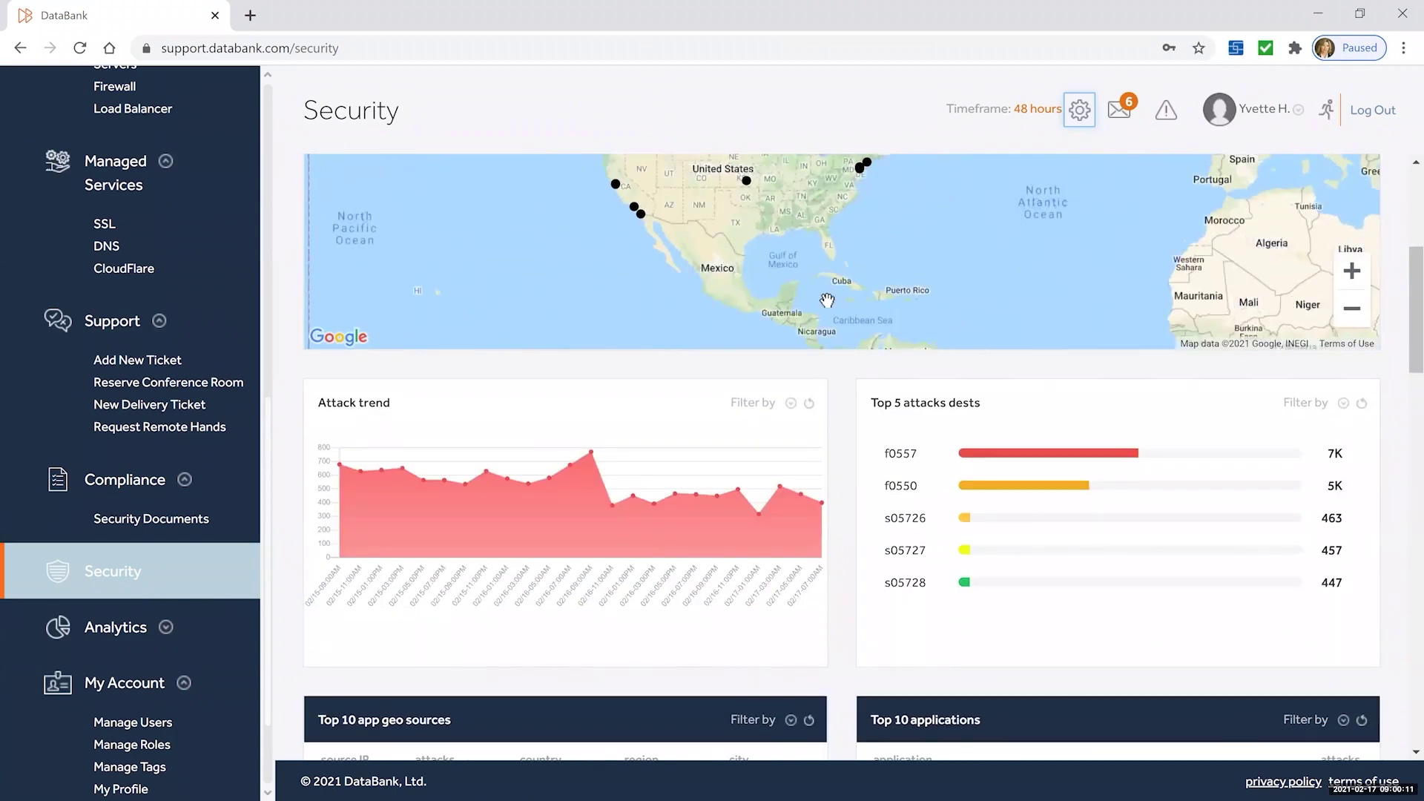
pyautogui.scroll(-3, 843, 440)
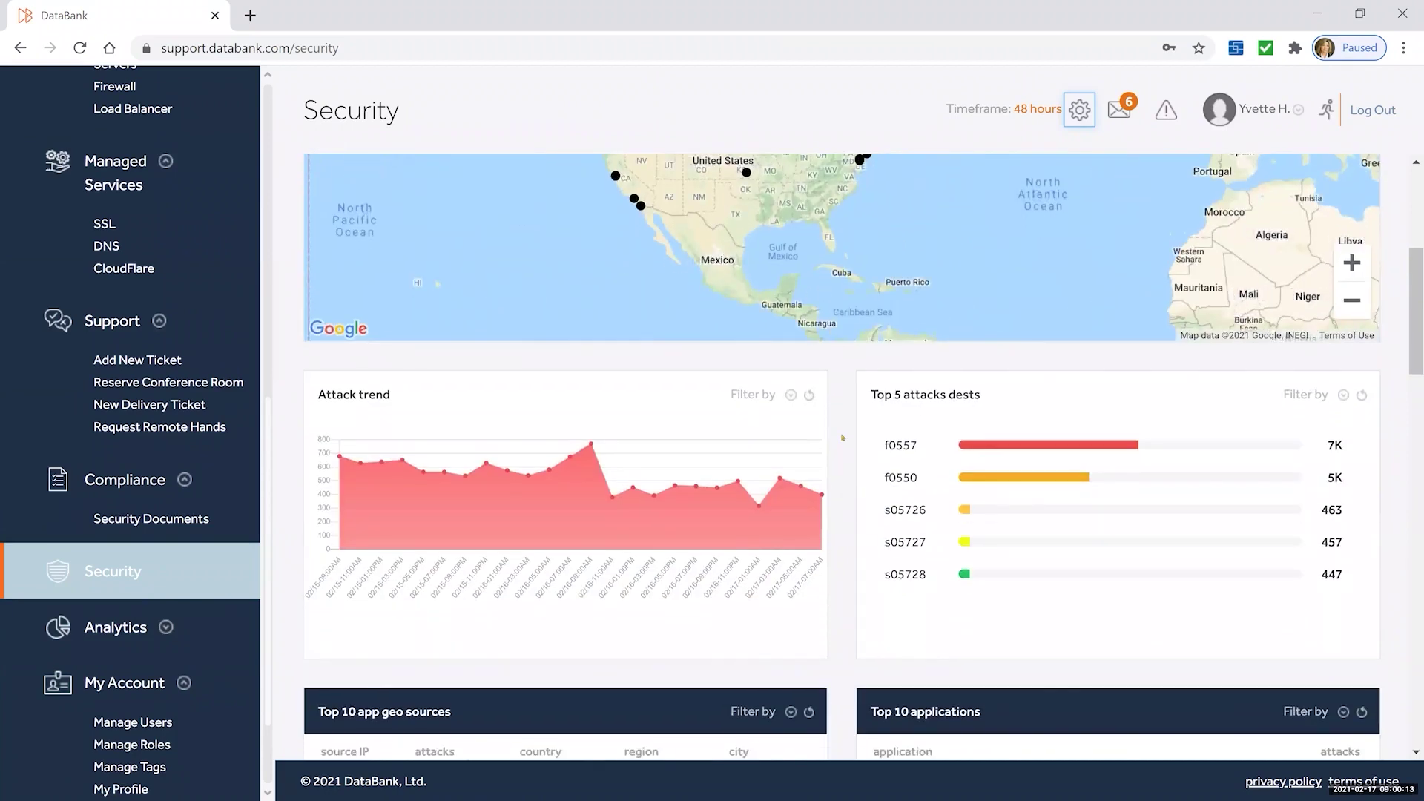
pyautogui.scroll(-4, 809, 393)
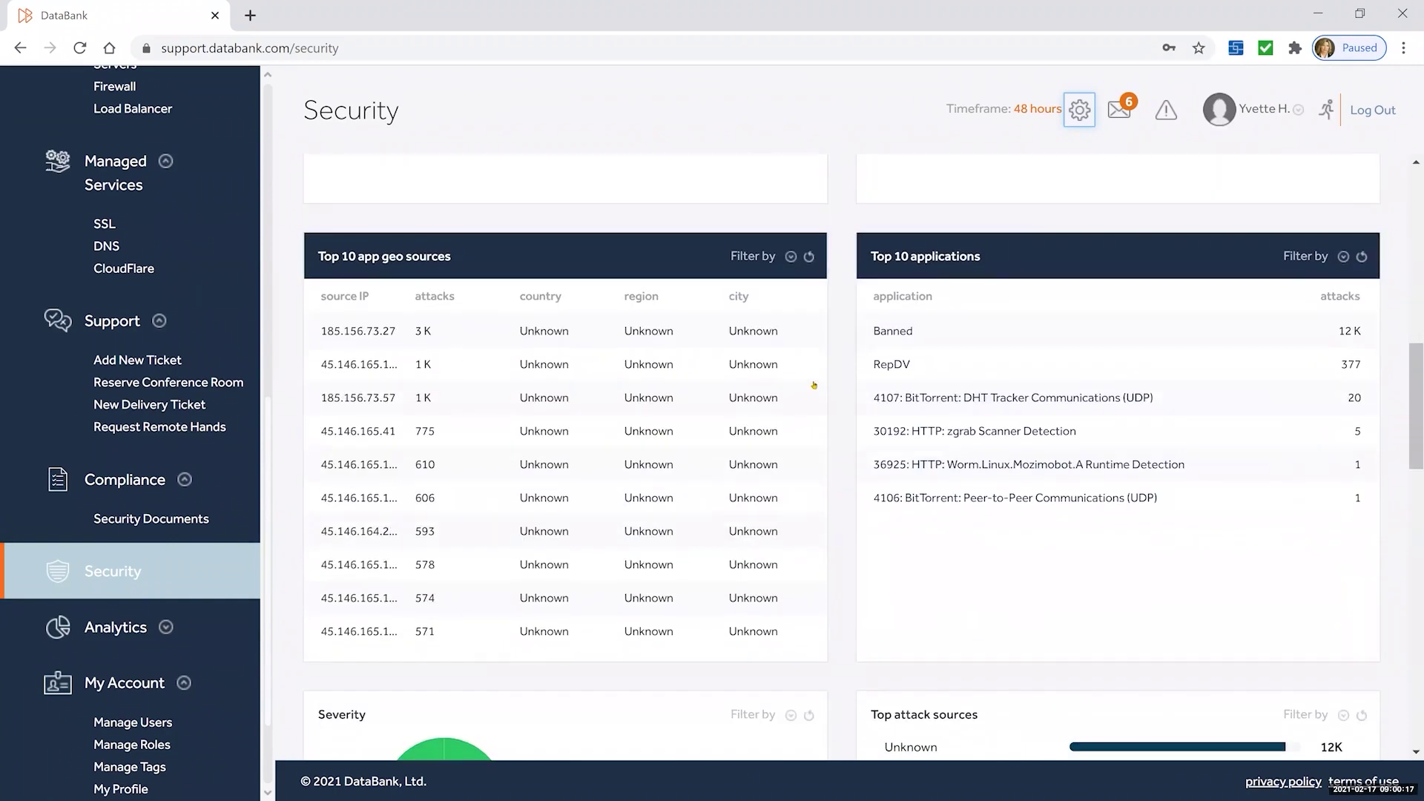
pyautogui.scroll(-5, 814, 385)
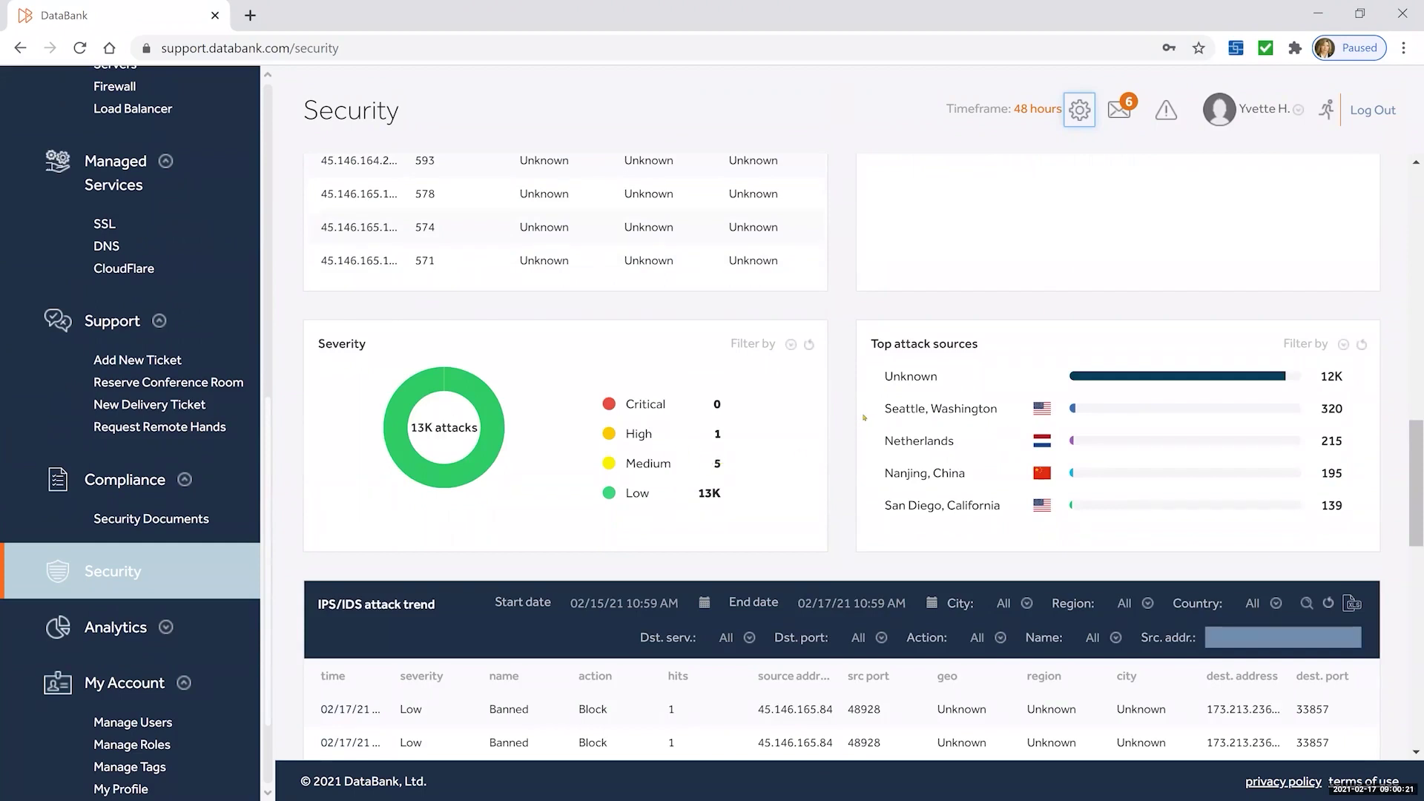
pyautogui.scroll(-4, 866, 419)
pyautogui.scroll(-2, 866, 419)
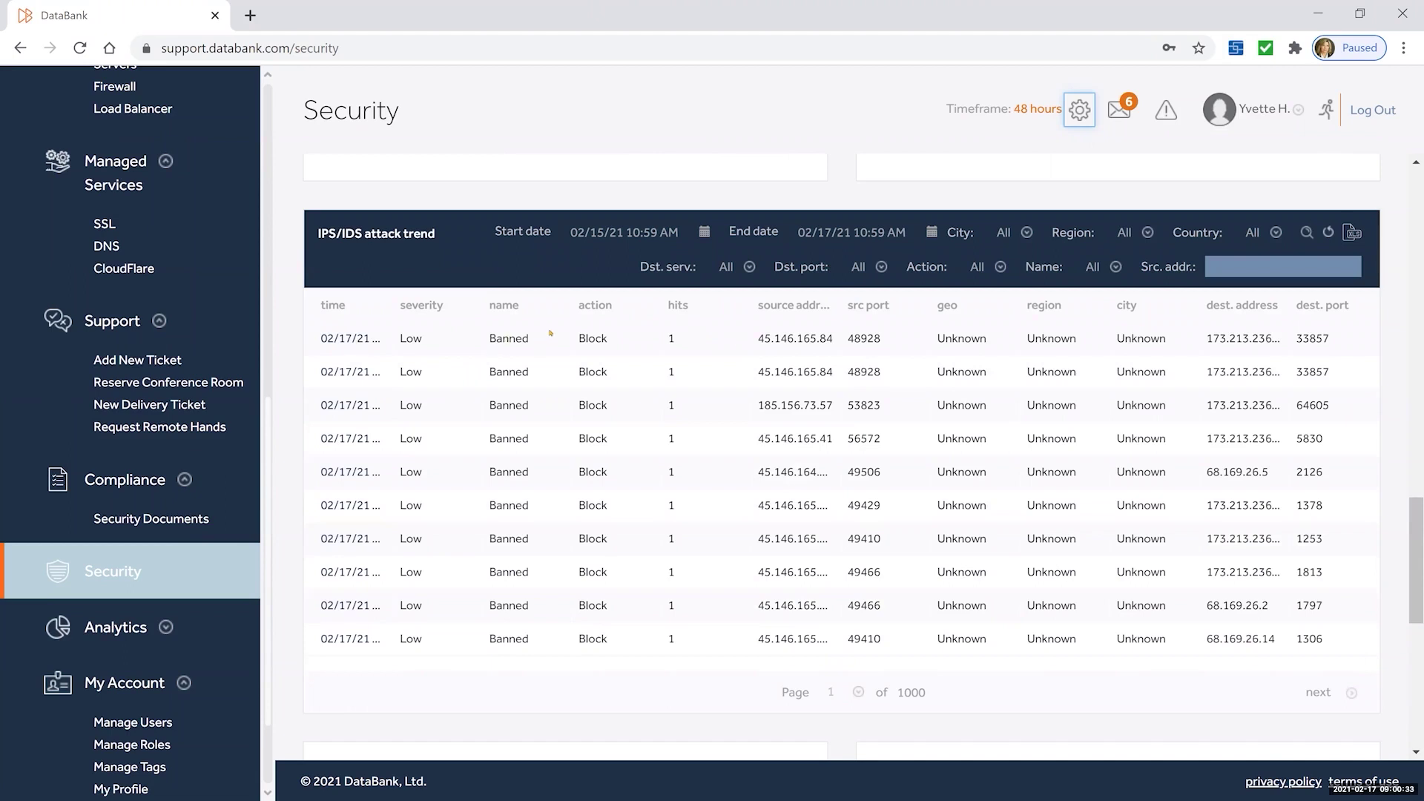
# - Select the first attack's source address and scroll through the remaining Security panels
pyautogui.doubleClick(784, 338)
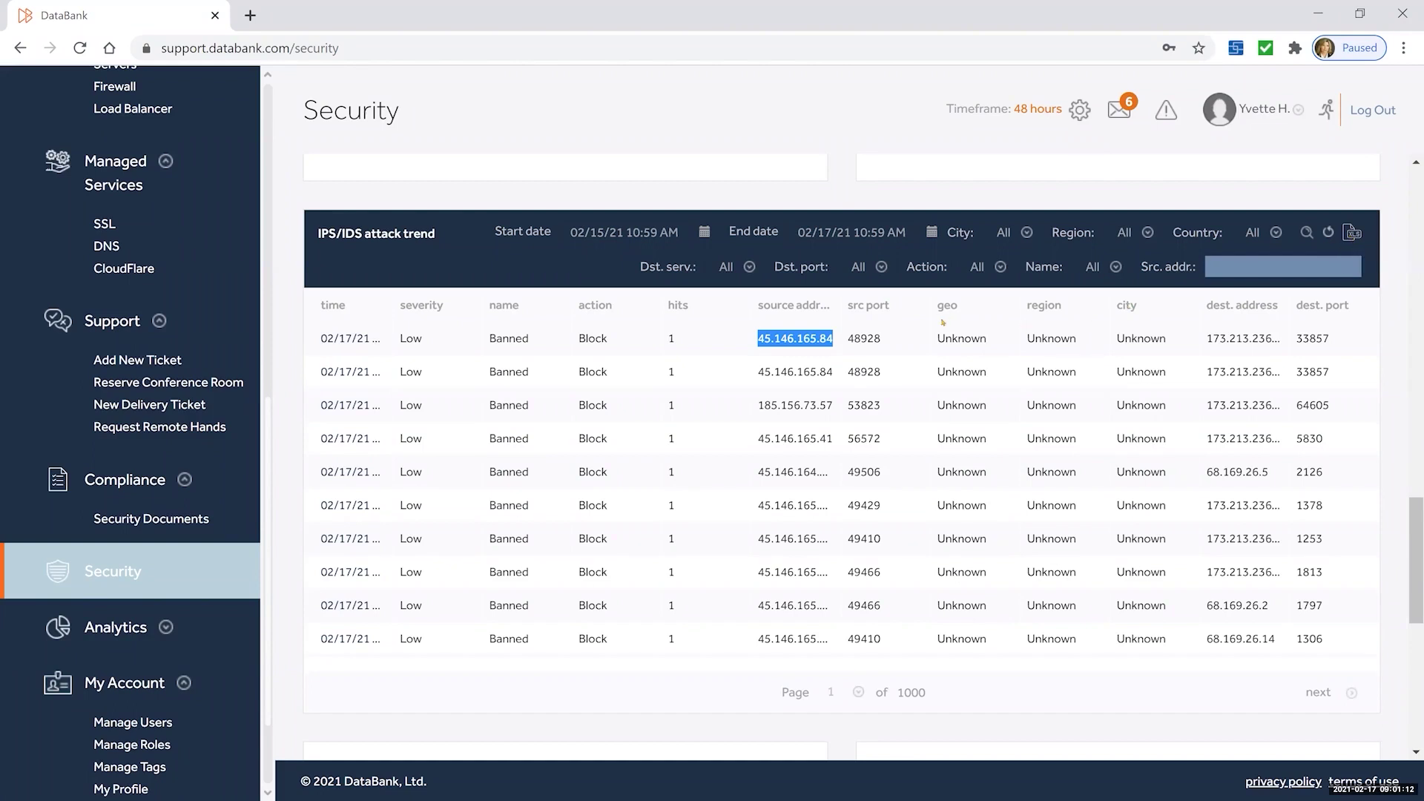
pyautogui.scroll(-4, 638, 358)
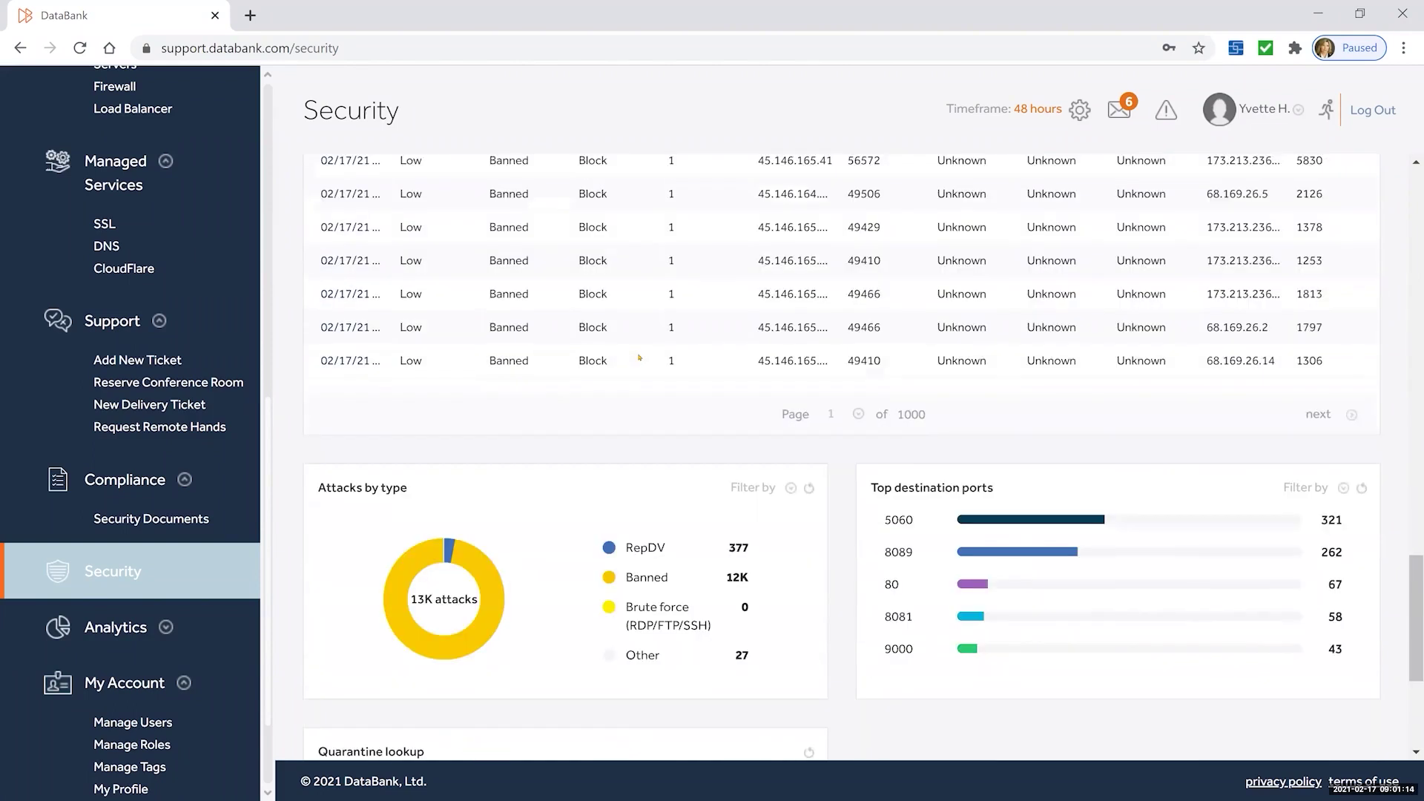
pyautogui.scroll(-3, 728, 342)
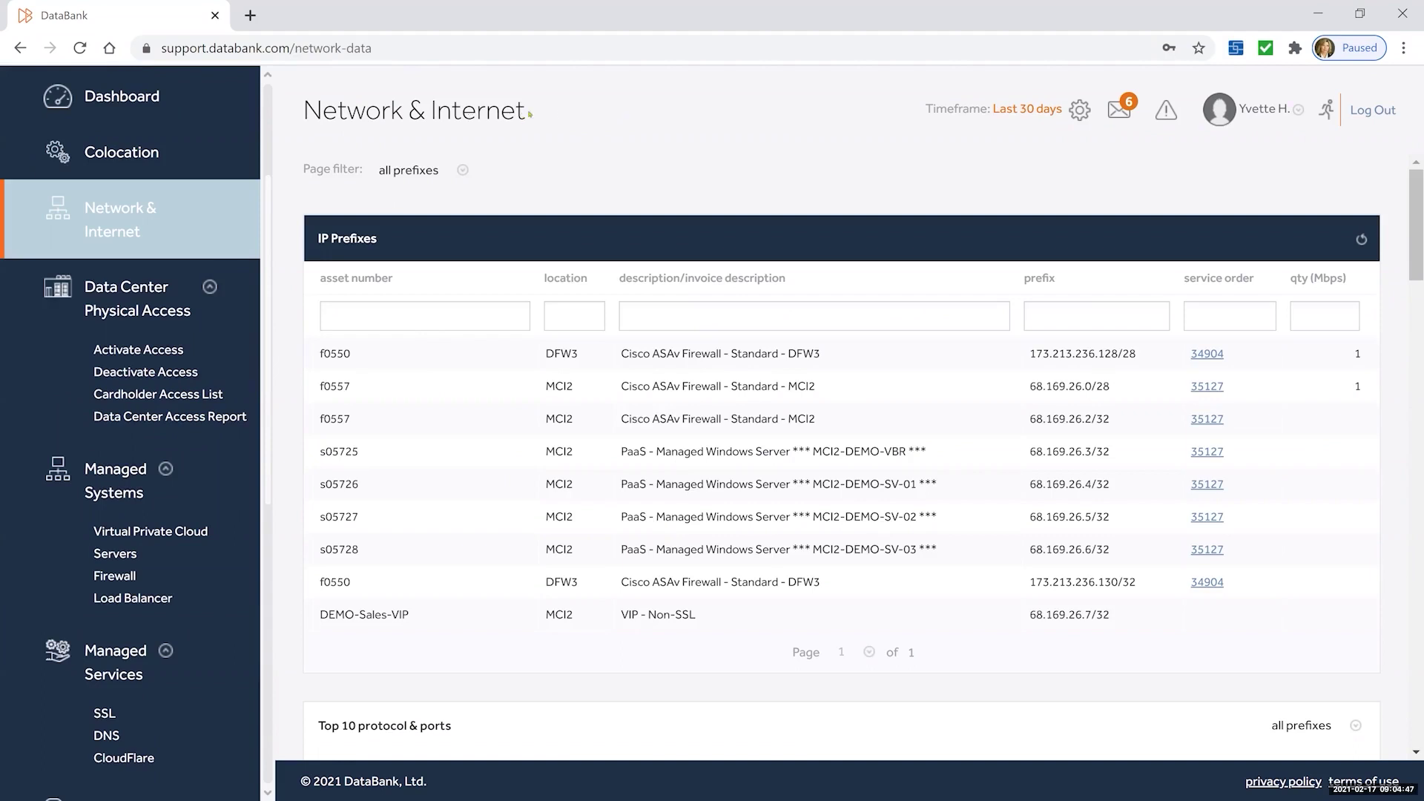
# - Highlight the Network & Internet title, then scroll below IP Prefixes to the Top 10 protocol & ports chart
pyautogui.moveTo(305, 109); pyautogui.dragTo(567, 112)
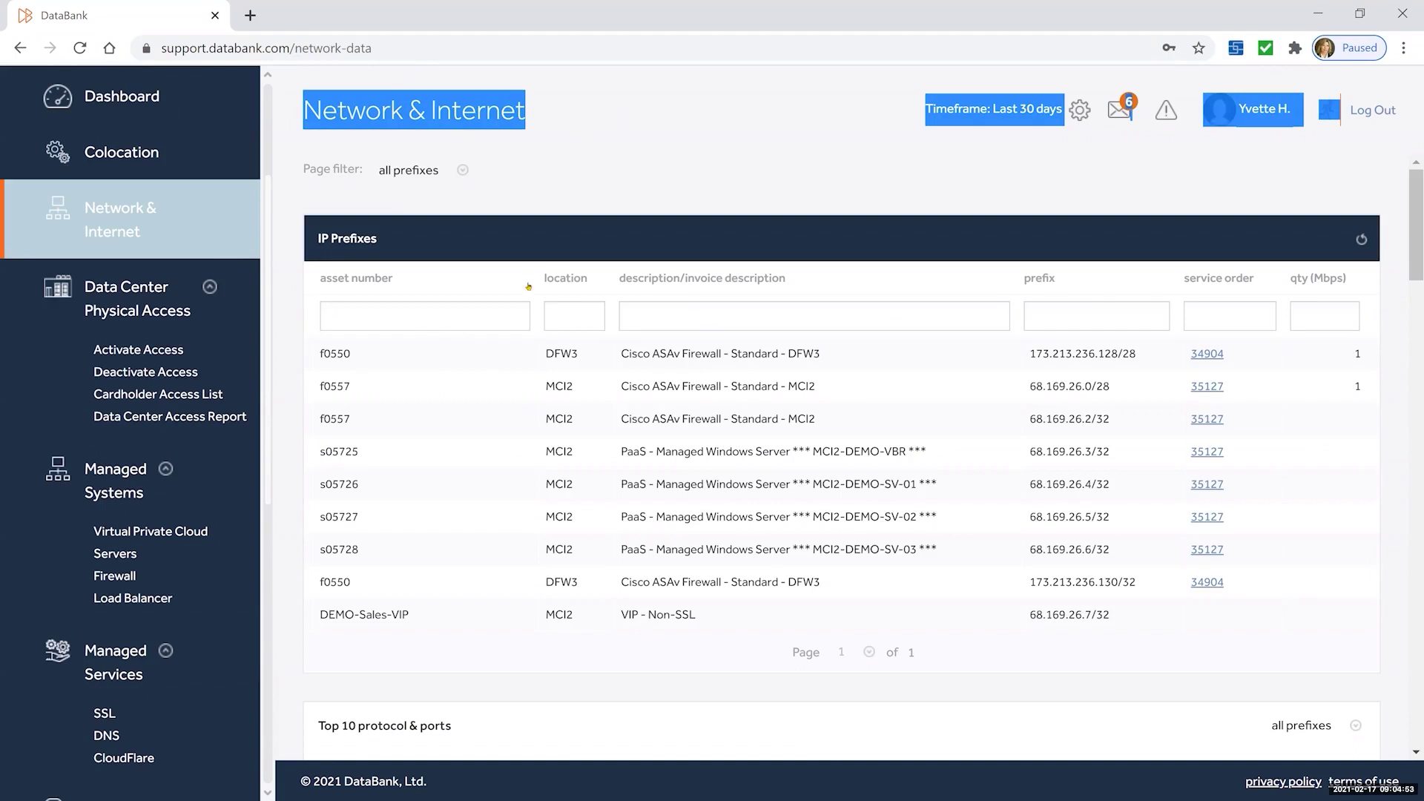
pyautogui.scroll(-1, 510, 360)
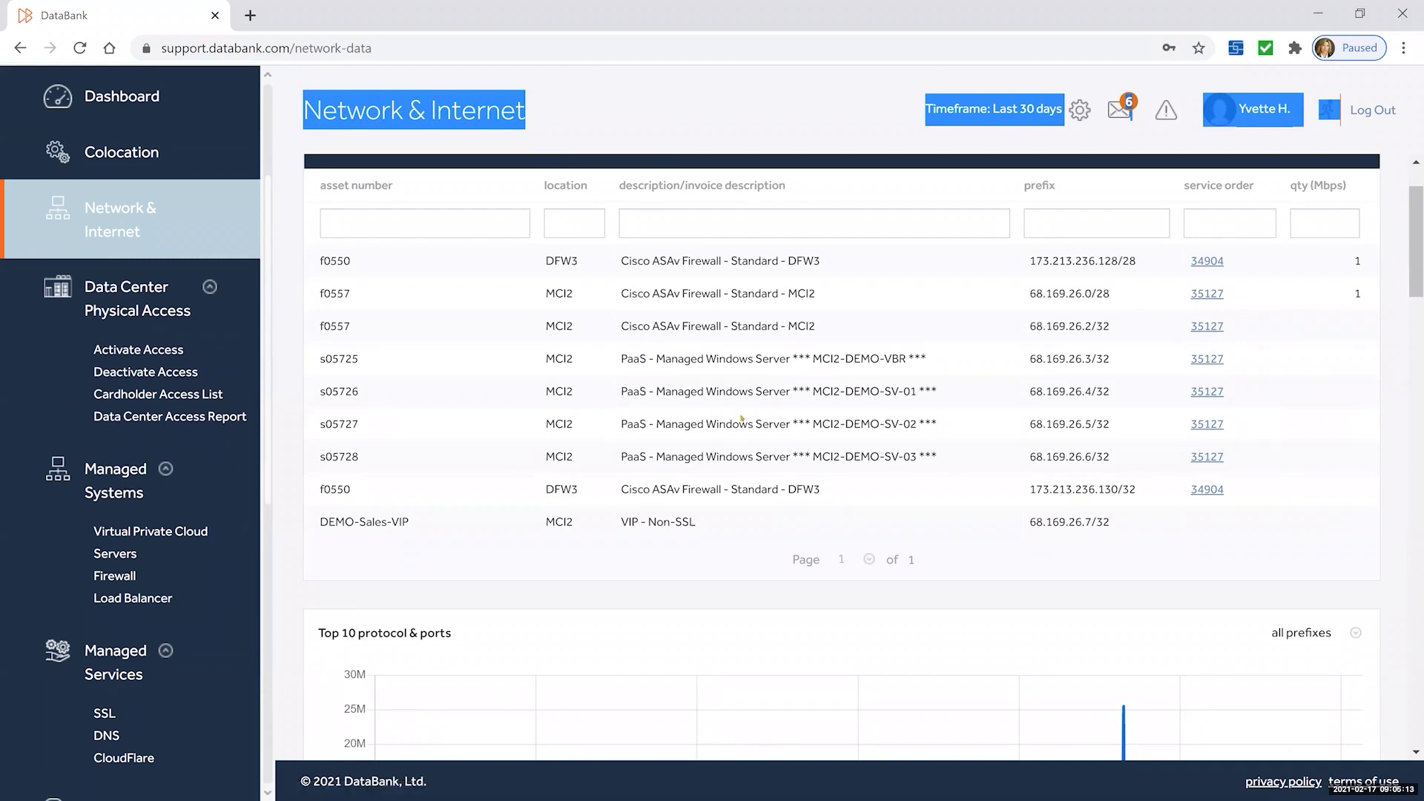
pyautogui.scroll(-4, 741, 419)
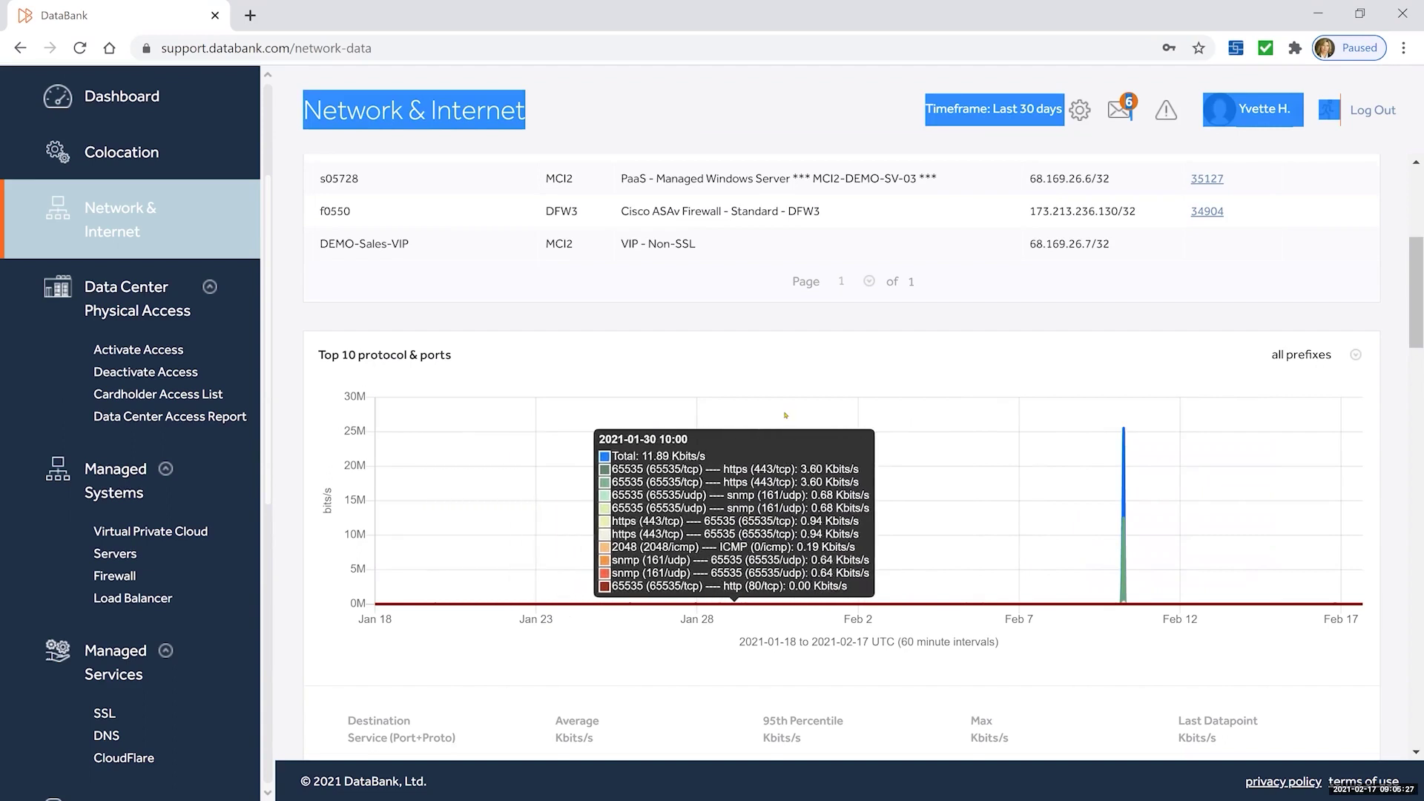
# - Scroll past the protocol statistics and Sankey traffic chart to the Threat list and Bandwidth Usage chart
pyautogui.scroll(-5, 785, 415)
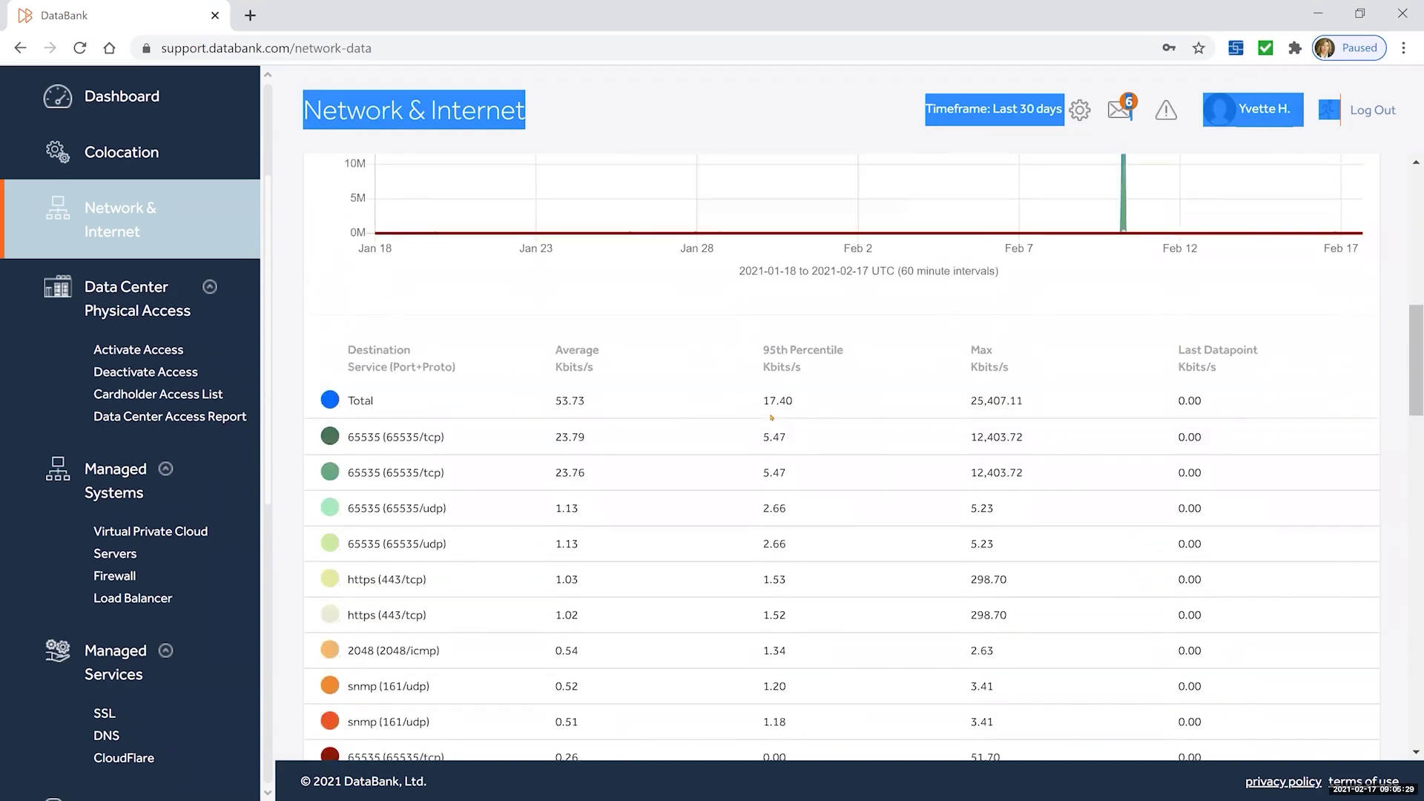
pyautogui.scroll(-1, 779, 430)
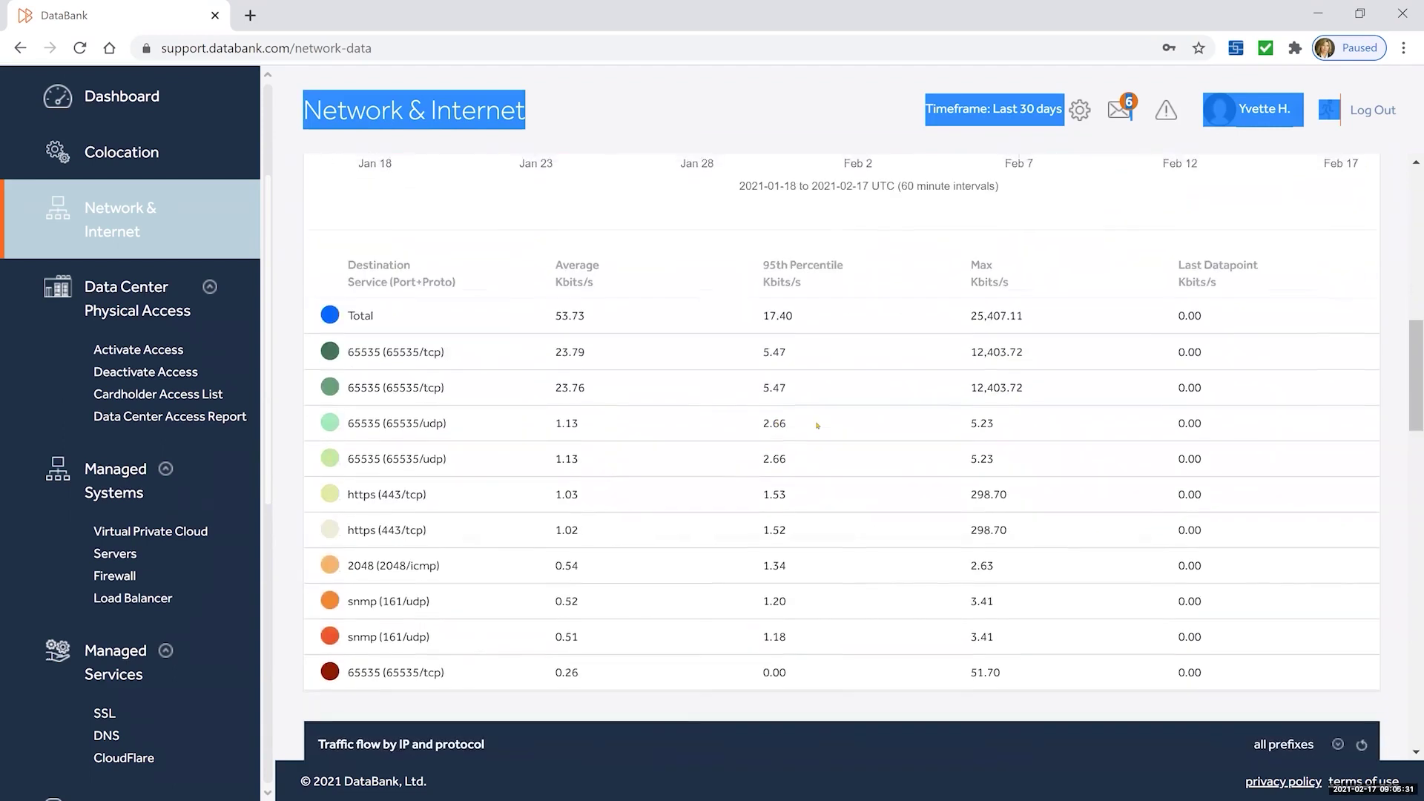
pyautogui.scroll(1, 784, 429)
pyautogui.scroll(-2, 752, 433)
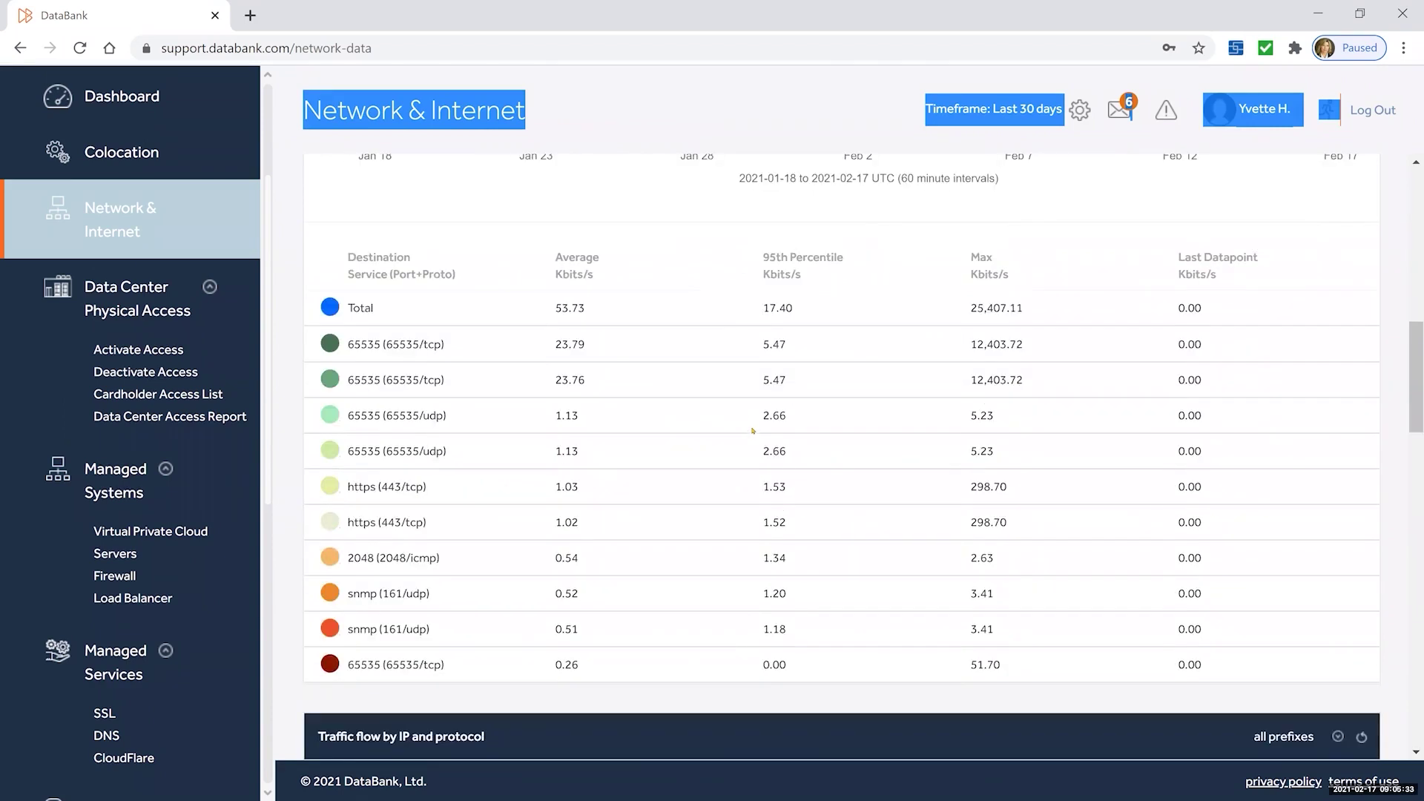
pyautogui.scroll(-2, 753, 430)
pyautogui.scroll(3, 442, 394)
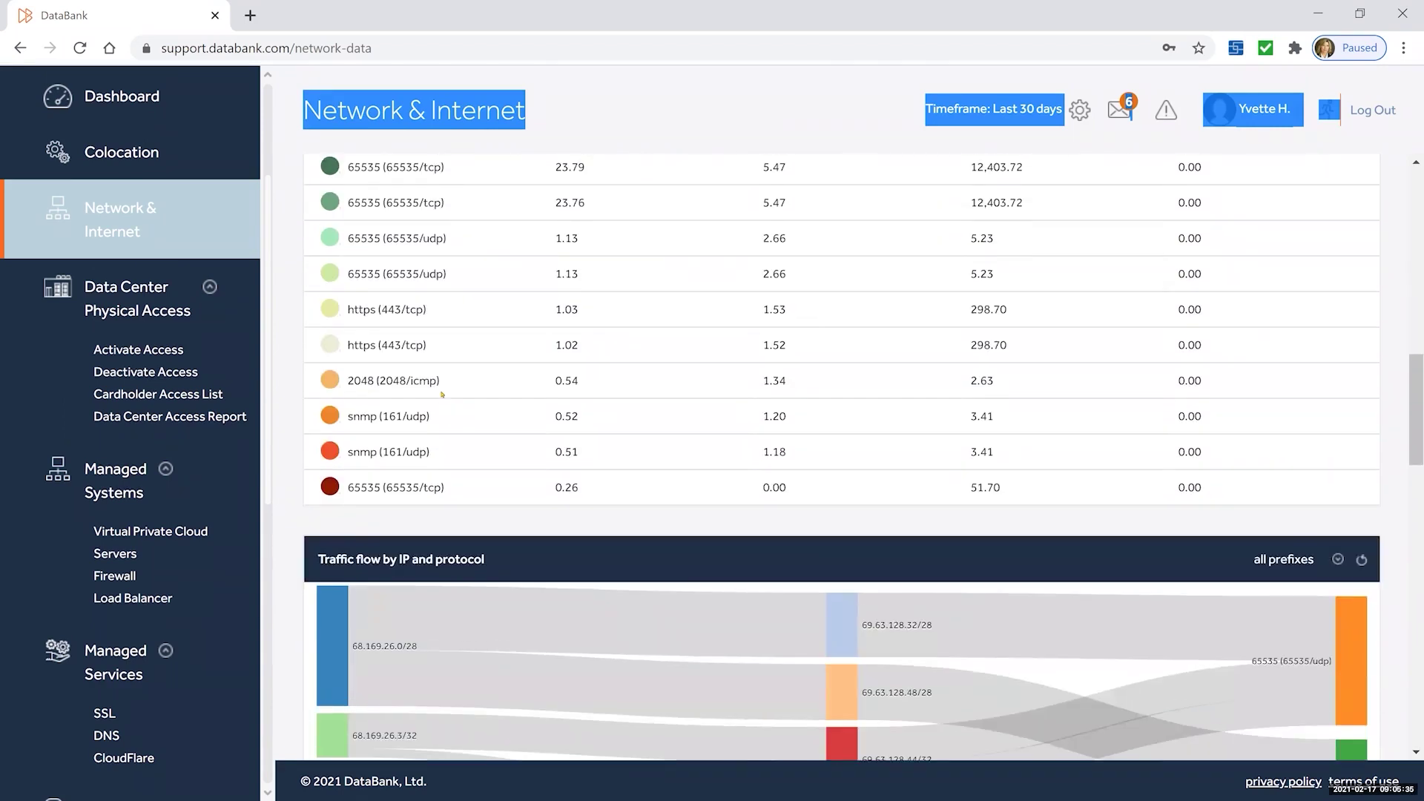
pyautogui.scroll(-4, 442, 394)
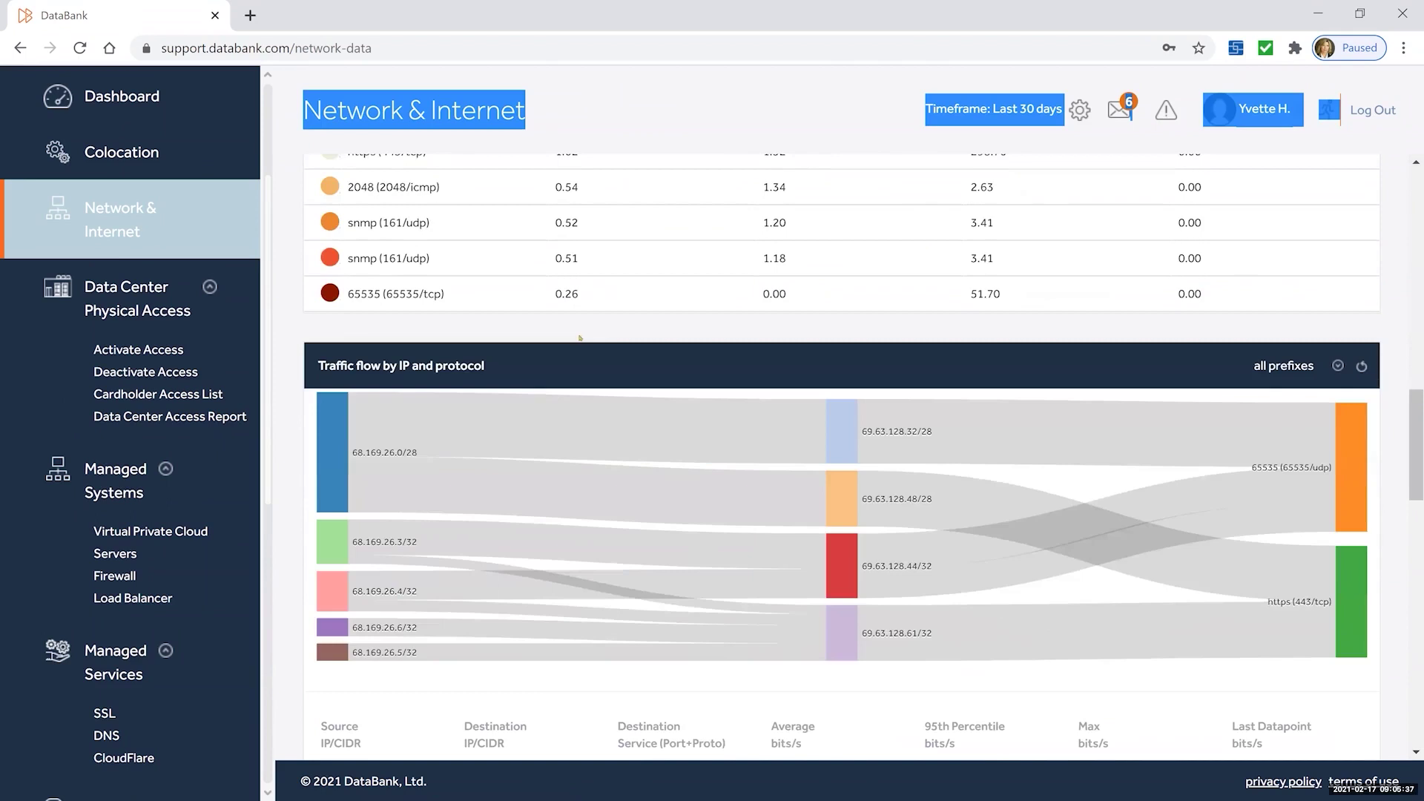
pyautogui.scroll(-1, 615, 345)
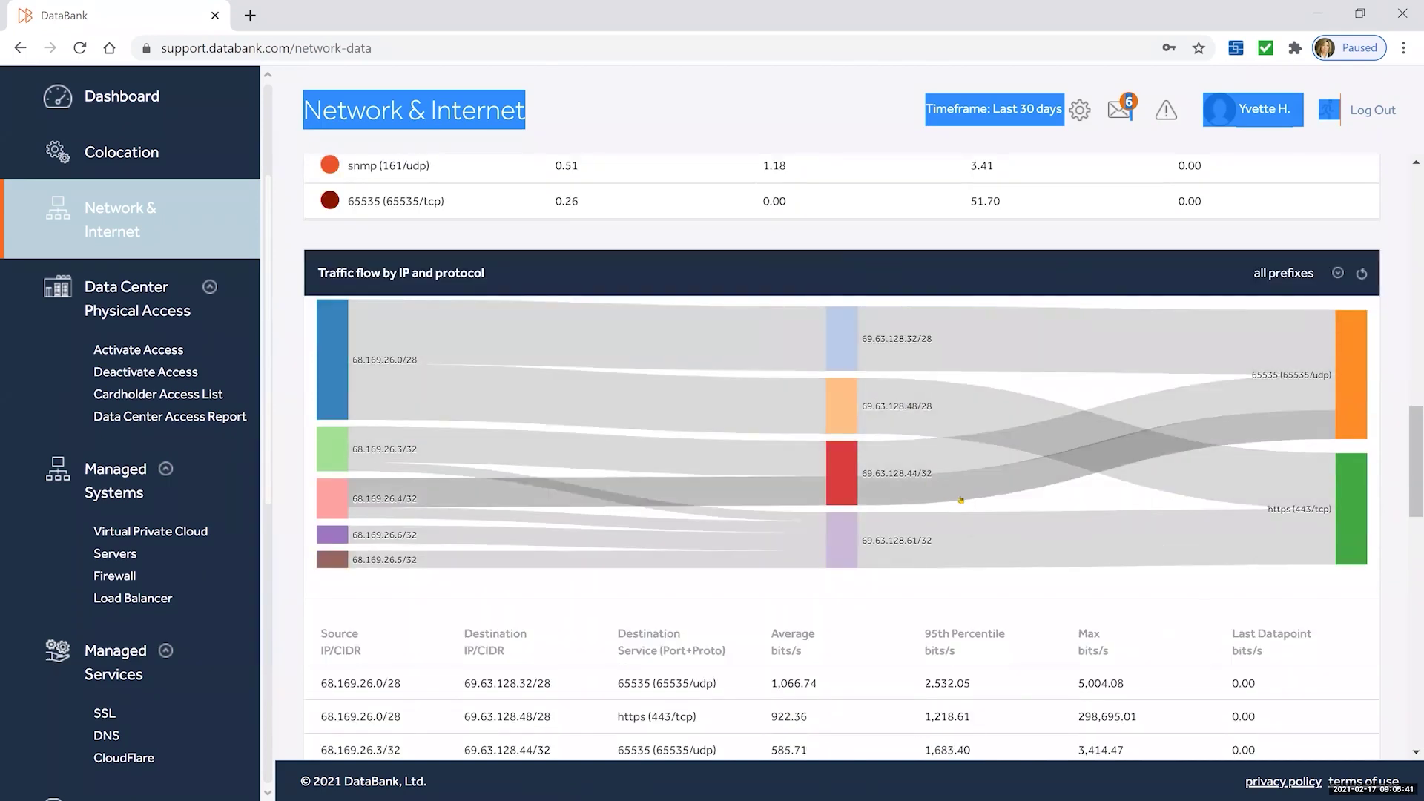
pyautogui.scroll(-4, 962, 478)
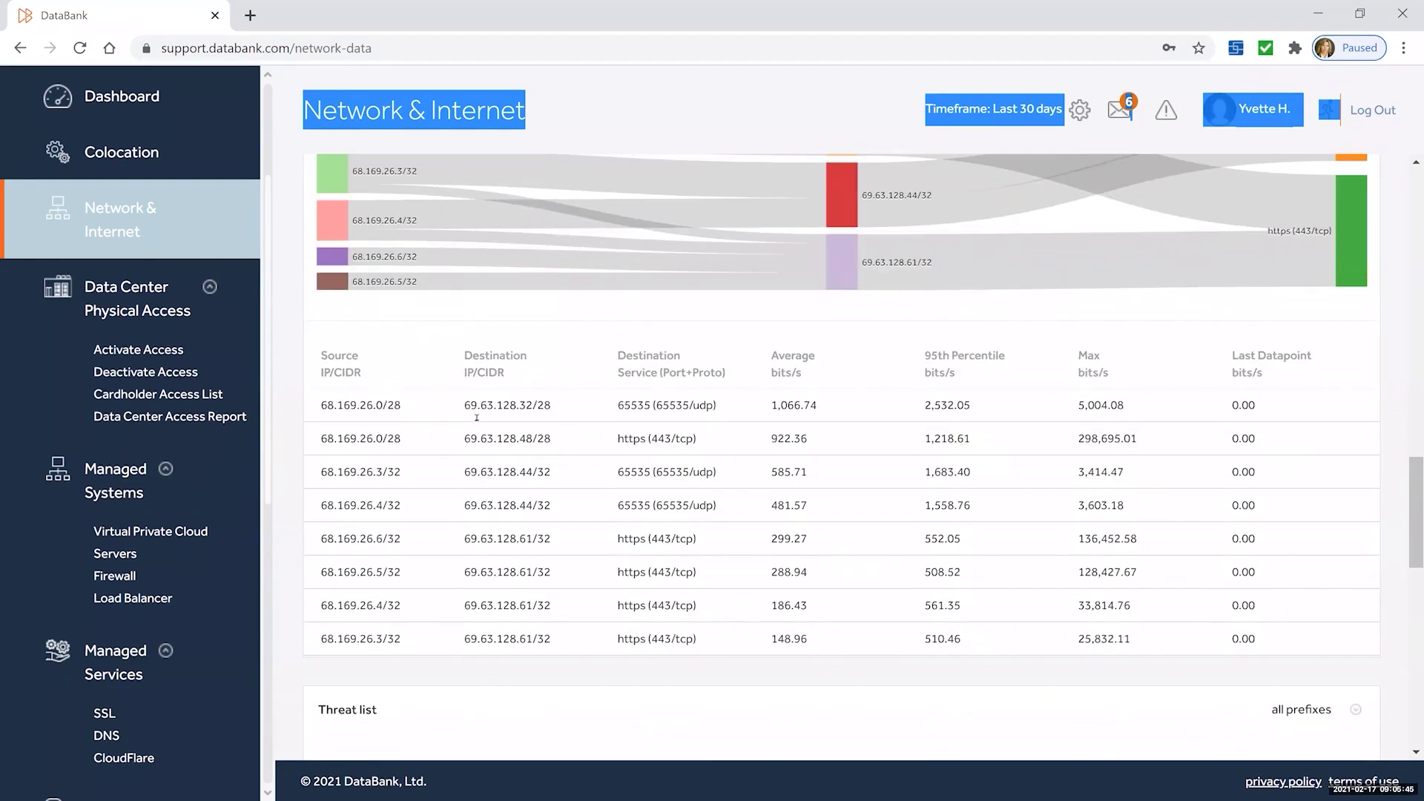
pyautogui.scroll(4, 510, 385)
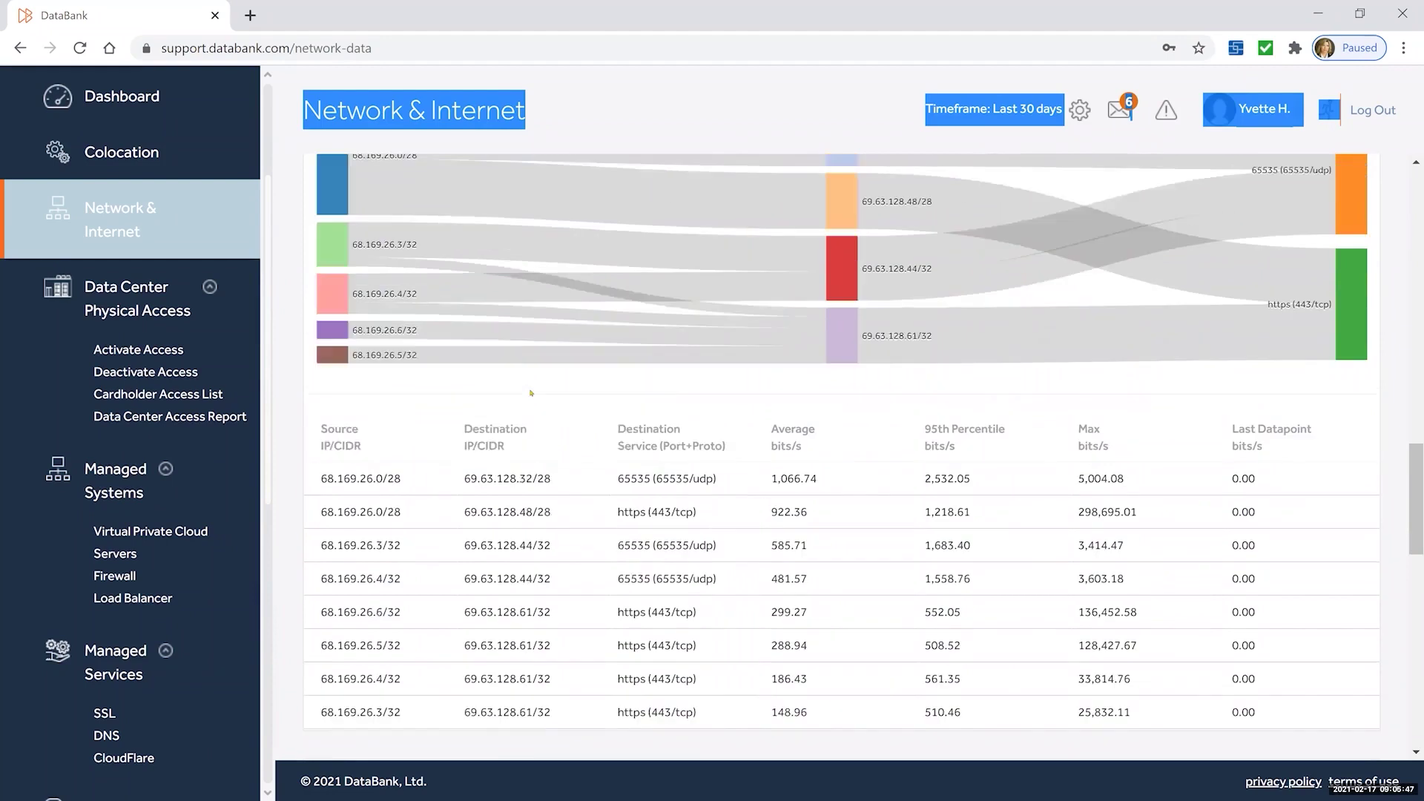
pyautogui.scroll(-10, 537, 468)
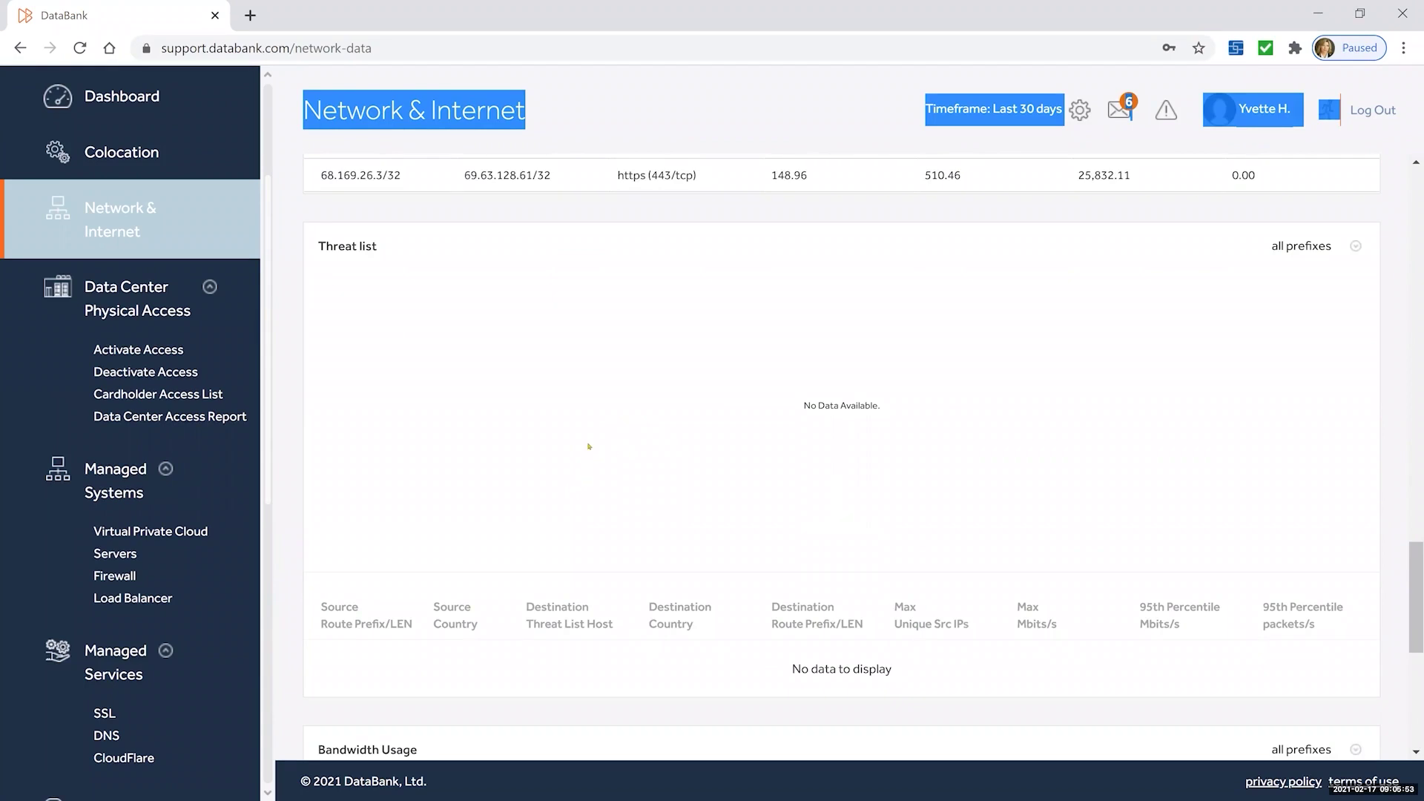
pyautogui.scroll(-3, 835, 405)
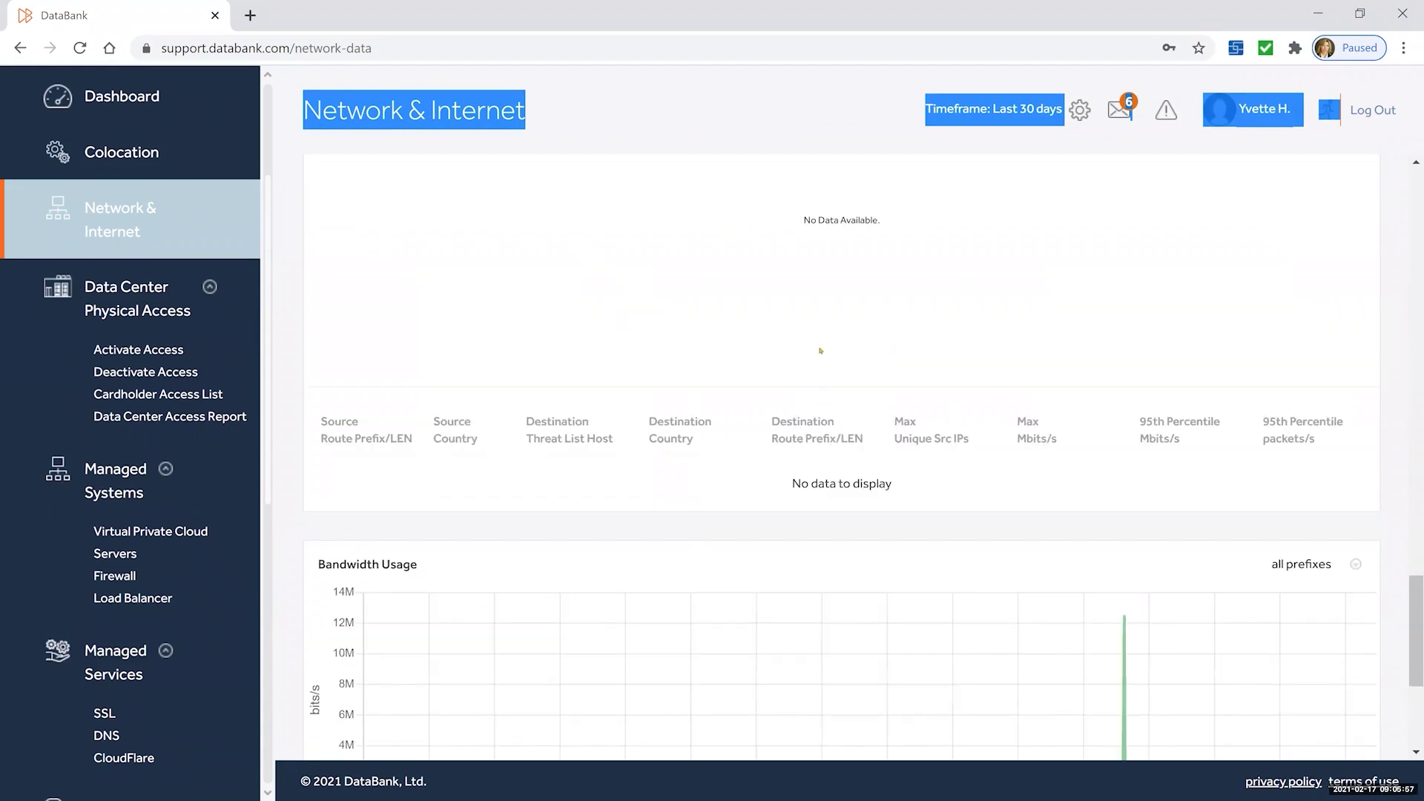
pyautogui.scroll(3, 820, 350)
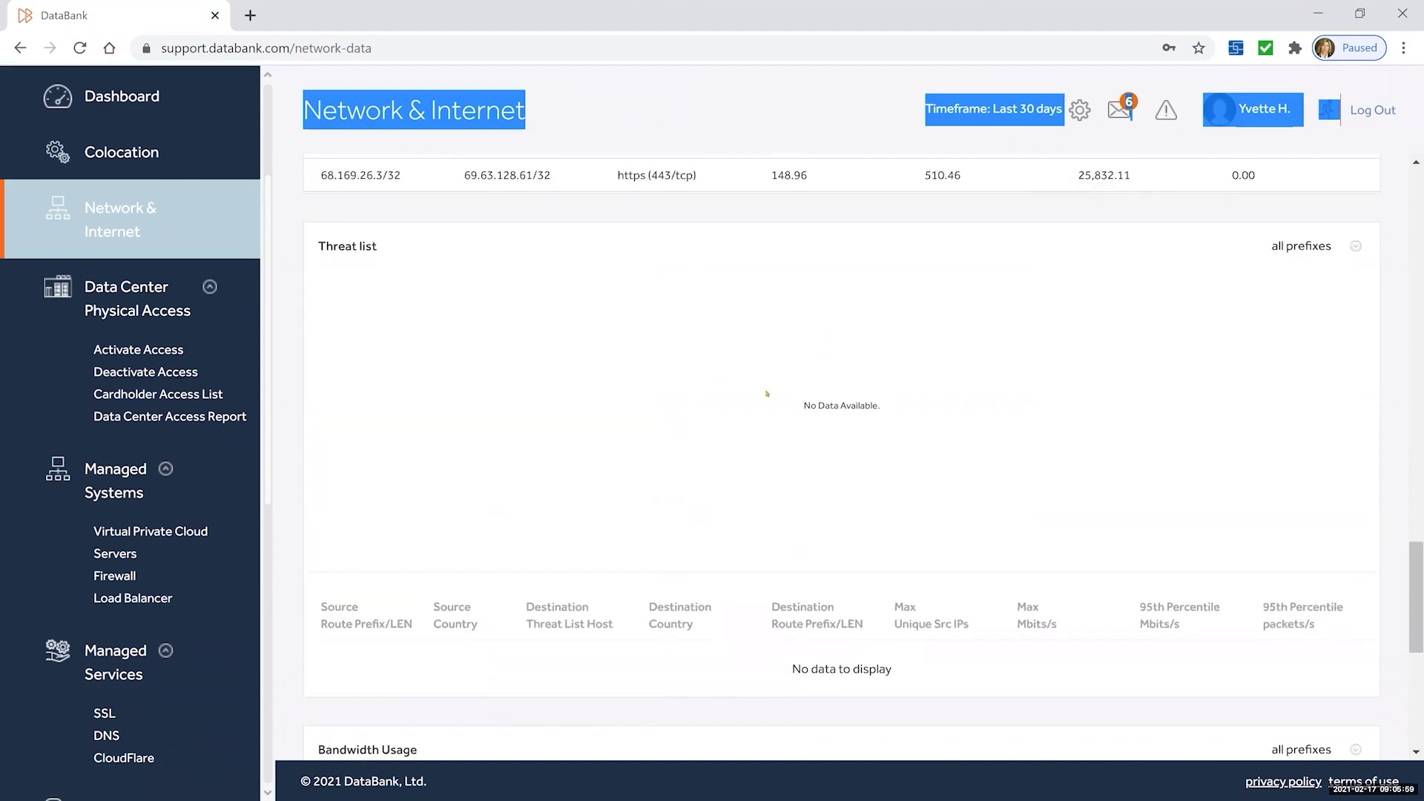
pyautogui.scroll(-3, 767, 394)
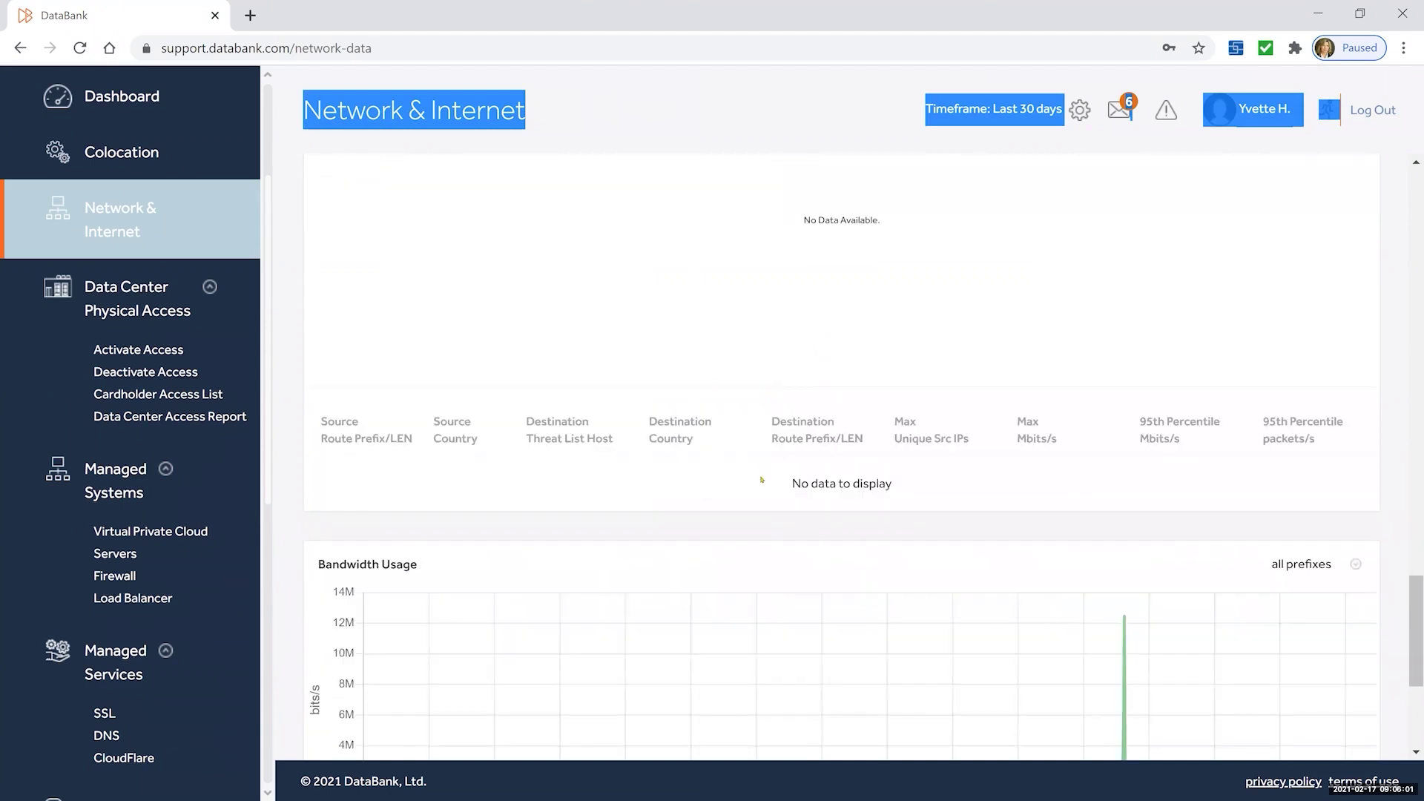